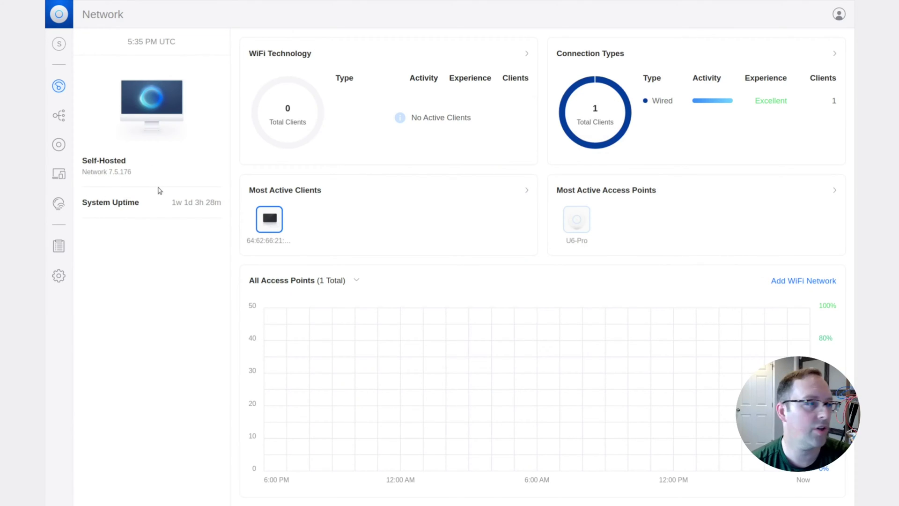
Step: Review the USER, IOT, GUEST and IPCAM VLAN networks in Settings, then start a new WiFi network
left_click(58, 144)
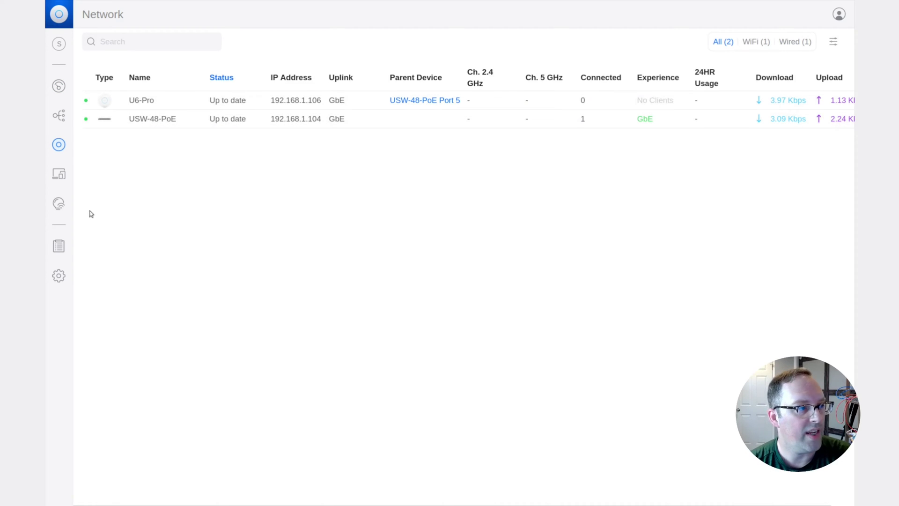
left_click(60, 275)
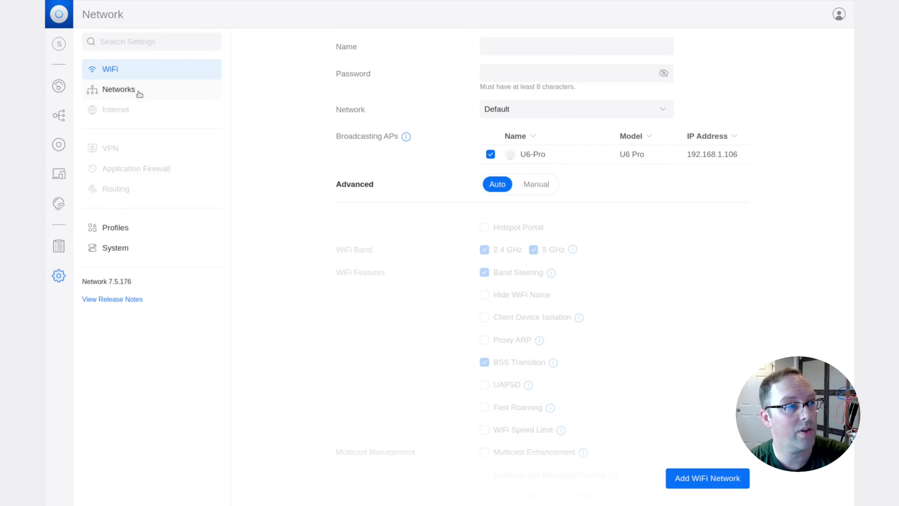
left_click(124, 90)
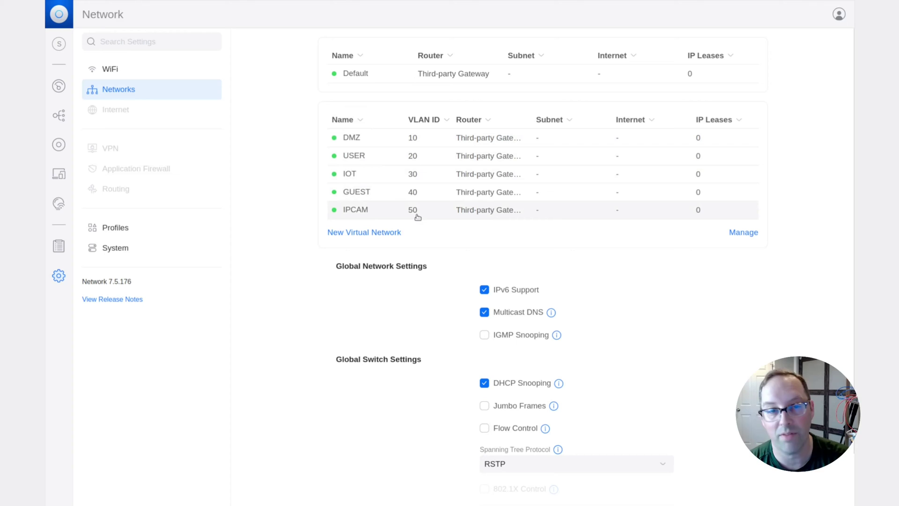
left_click(375, 233)
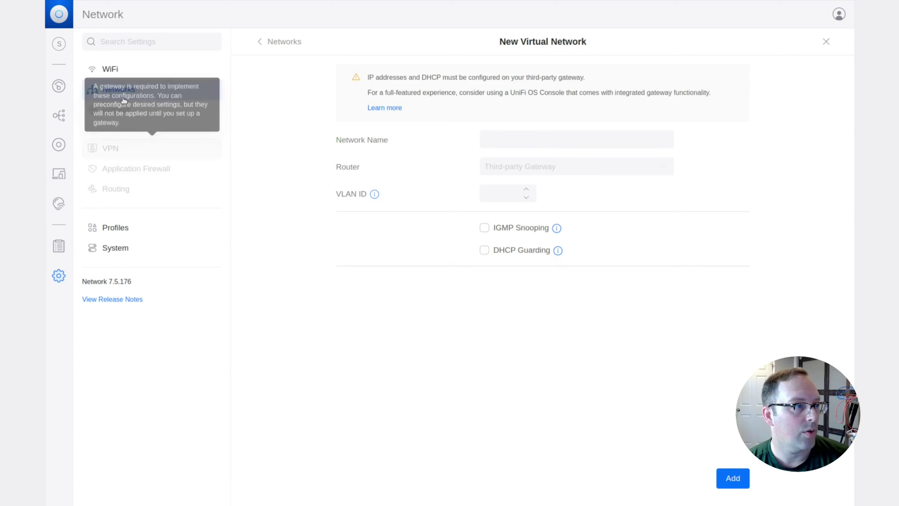
left_click(111, 72)
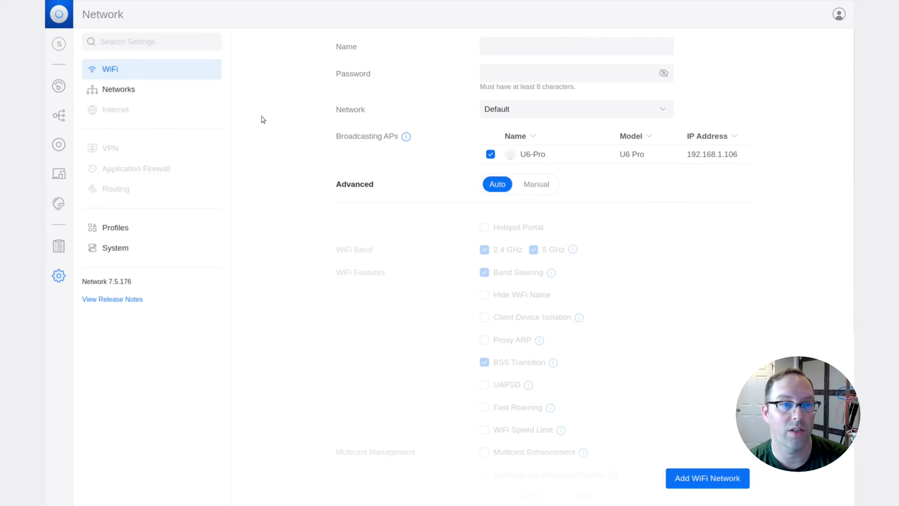
Step: Add WiFi network HNG_USER with a password, mapped to the USER network (VLAN 20)
left_click(512, 51)
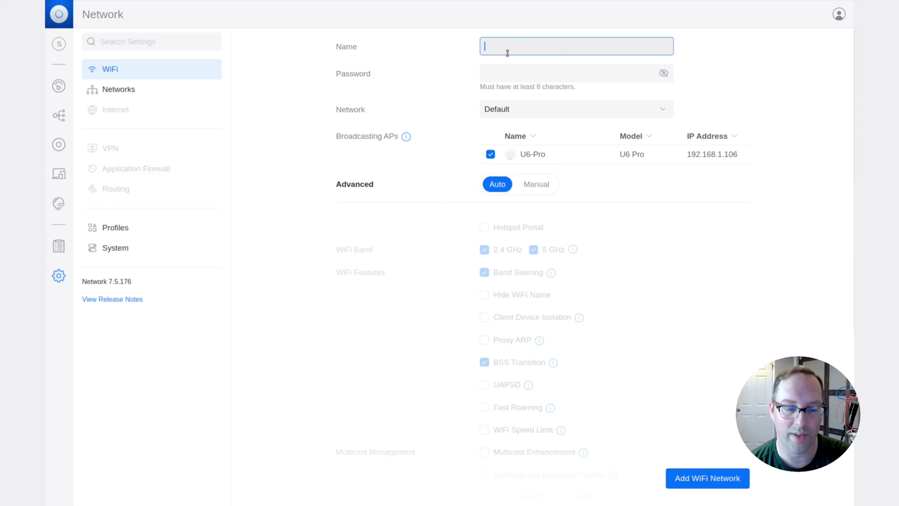
left_click(448, 57)
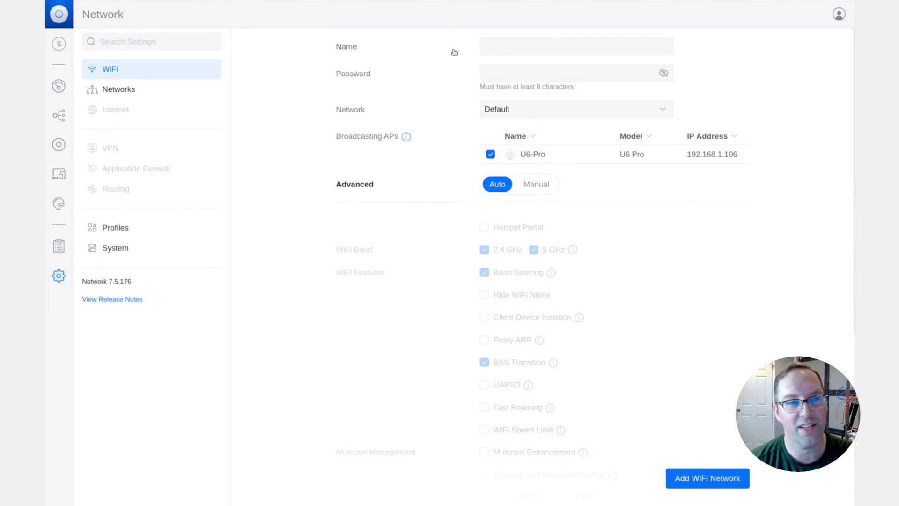
left_click(486, 49)
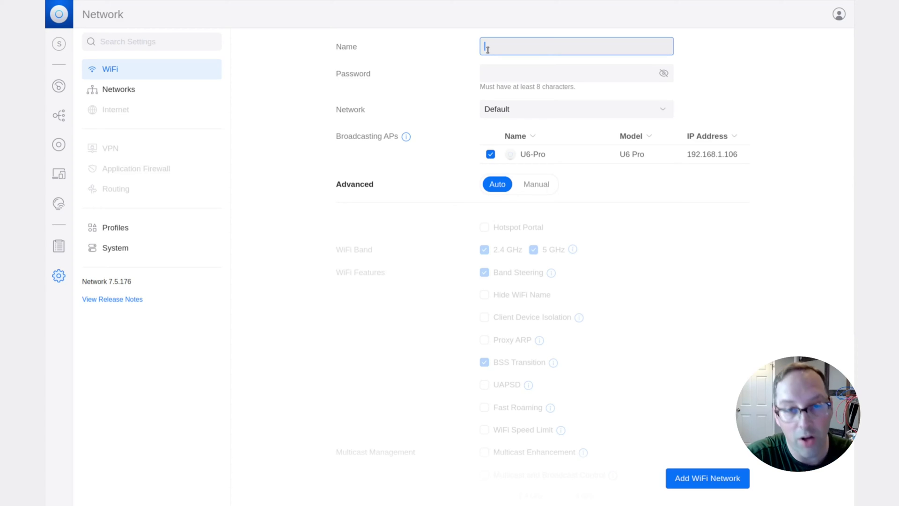
type("HNG")
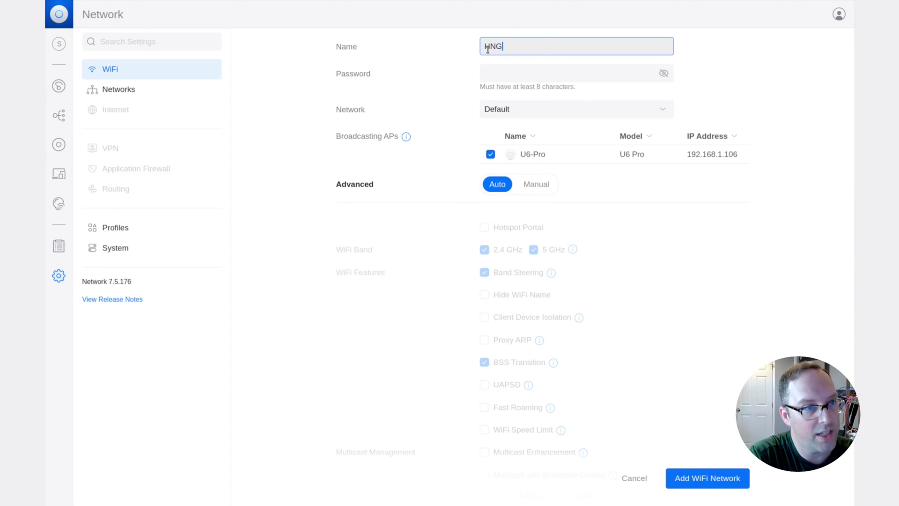
type("_USER")
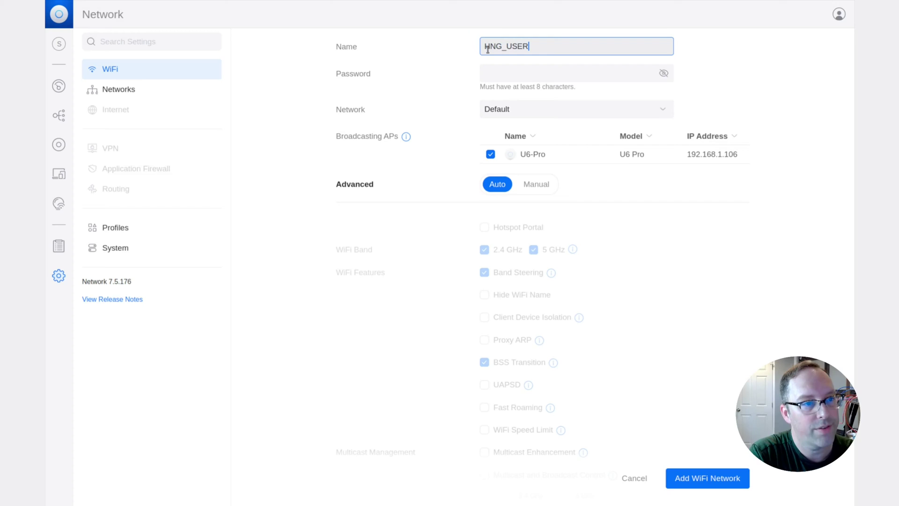
left_click(513, 69)
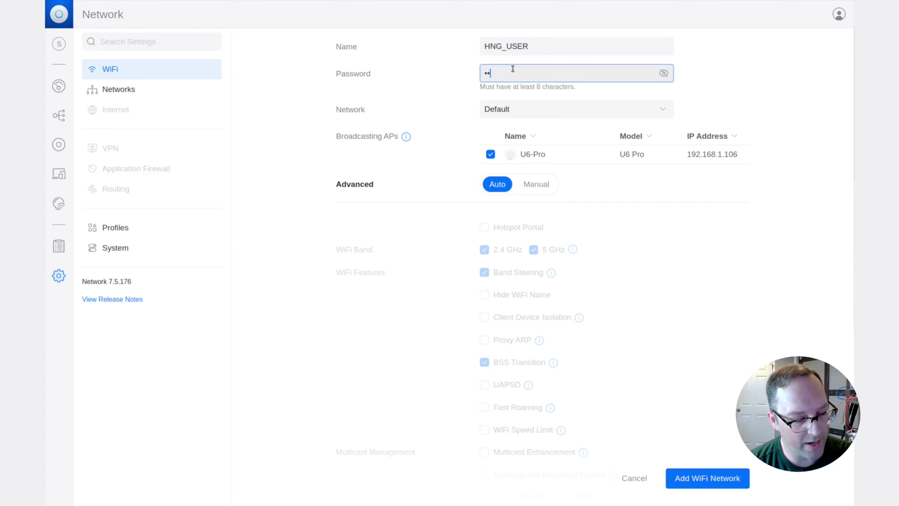
type("password")
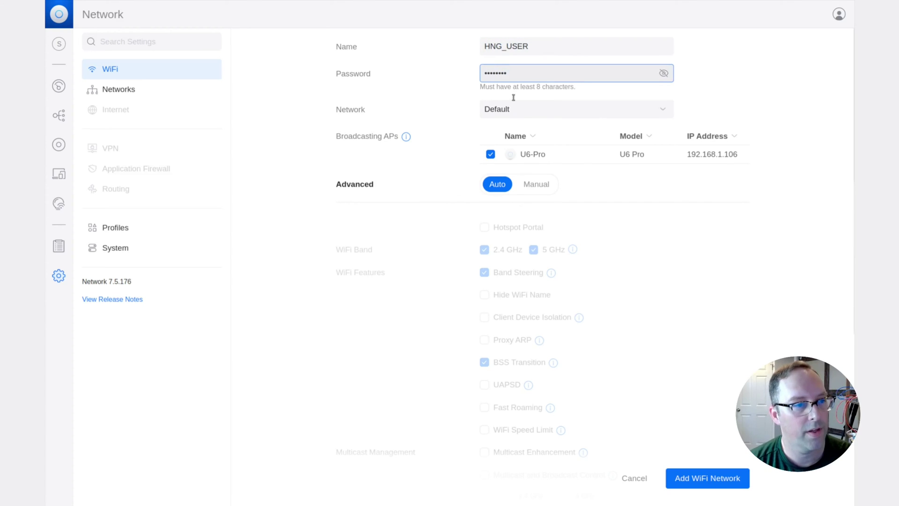
left_click(542, 112)
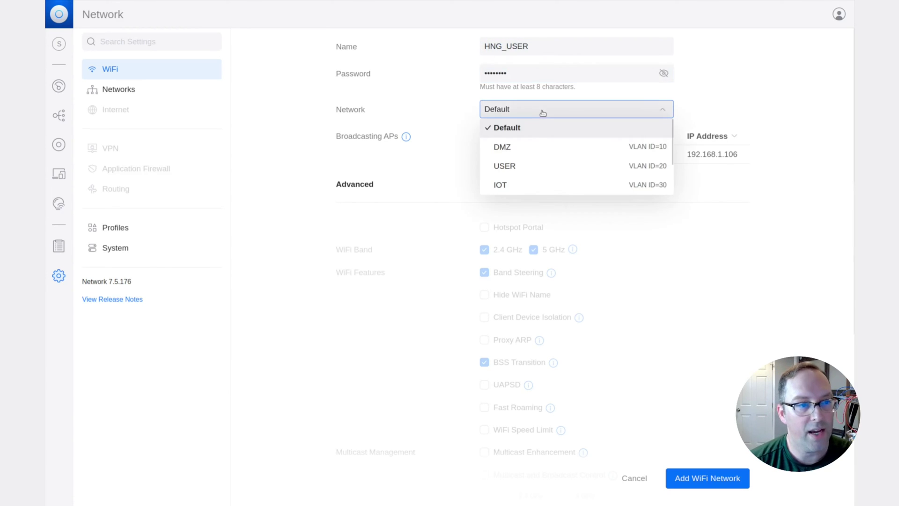
left_click(514, 166)
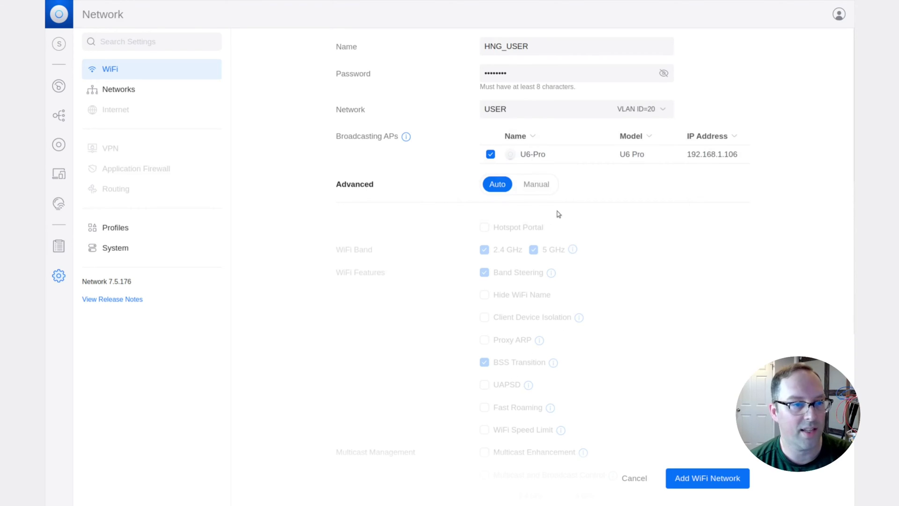
left_click(712, 479)
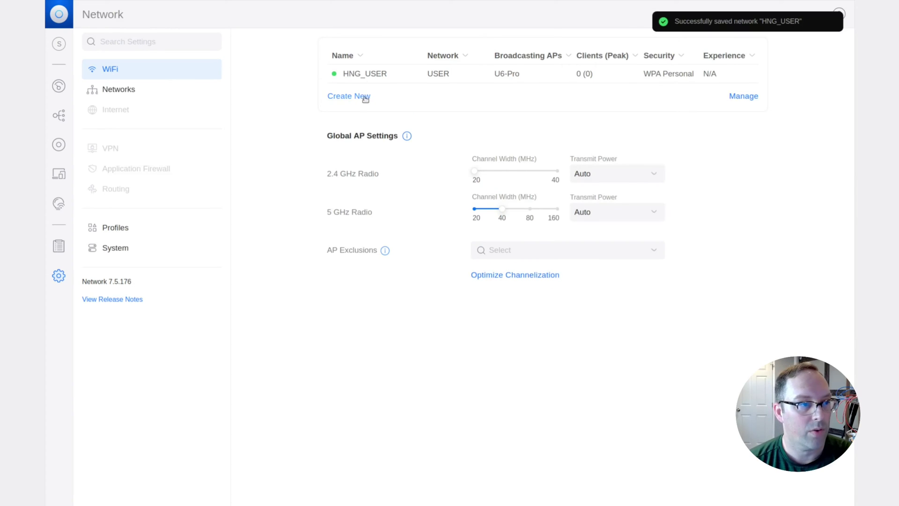
Step: Add WiFi network HNG_IOT with a password, mapped to the IOT network
left_click(366, 99)
left_click(519, 74)
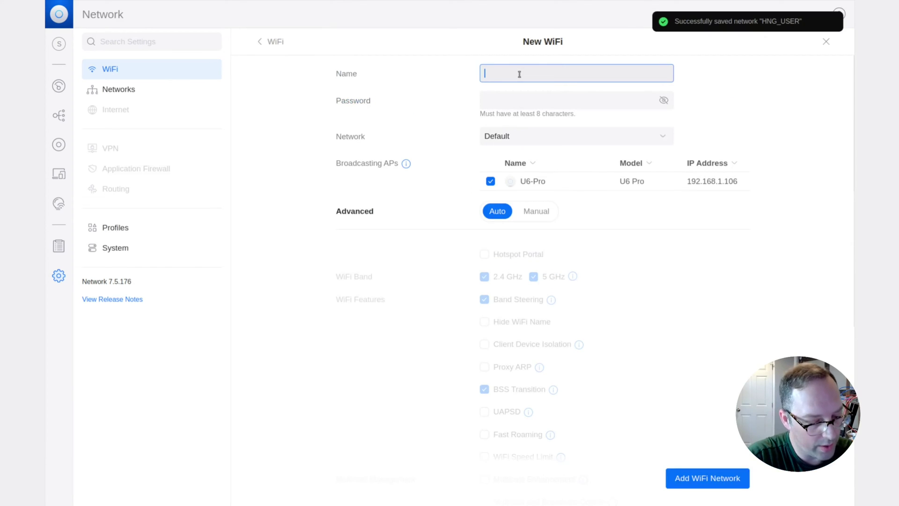
type("HNG")
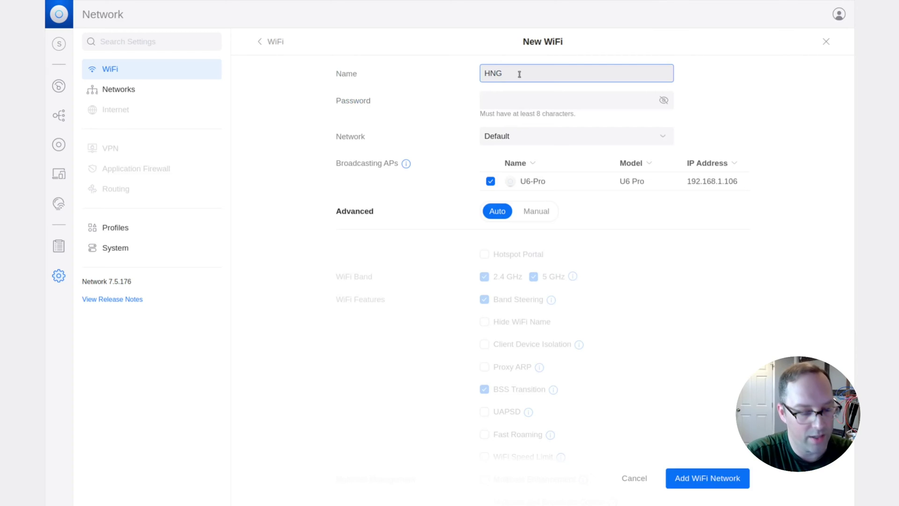
type("_")
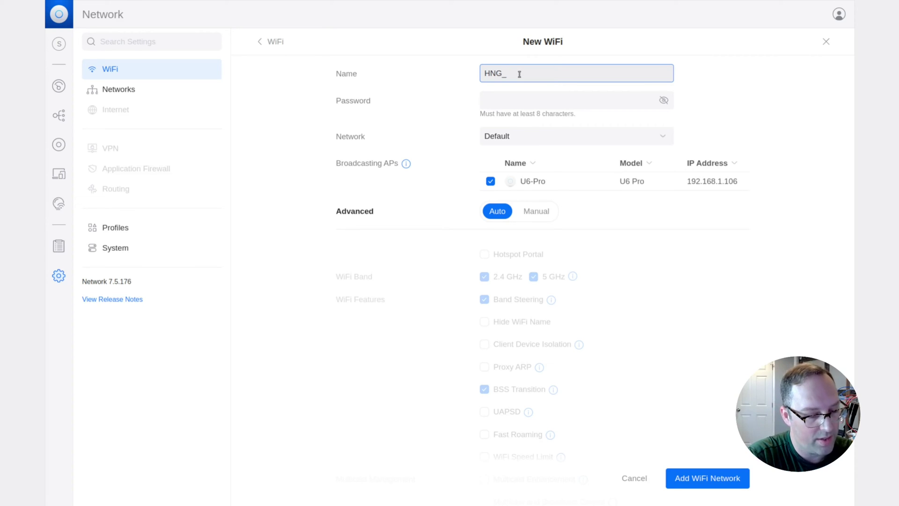
type("IOT")
left_click(542, 98)
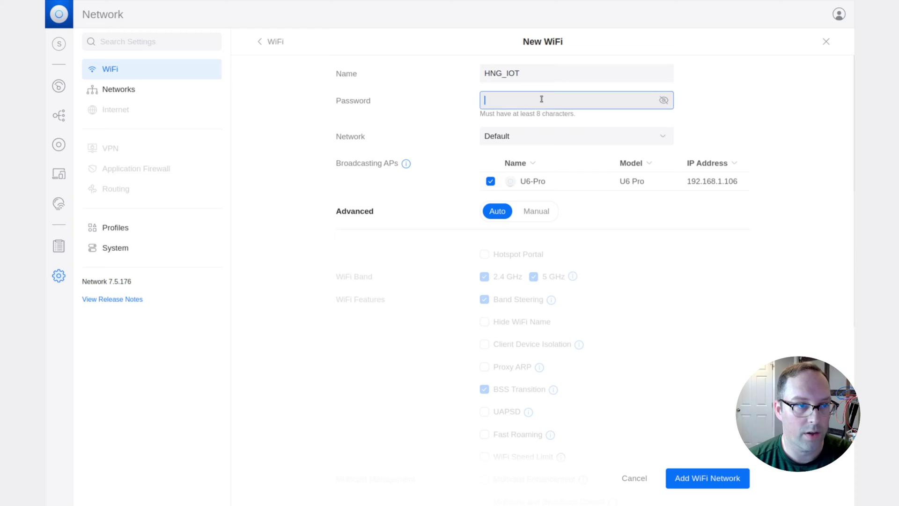
type("••••••••")
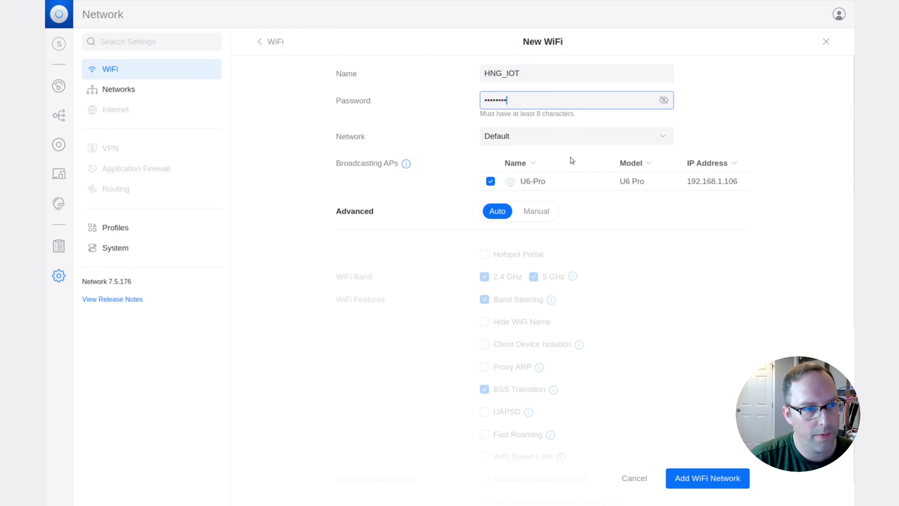
left_click(573, 140)
left_click(504, 211)
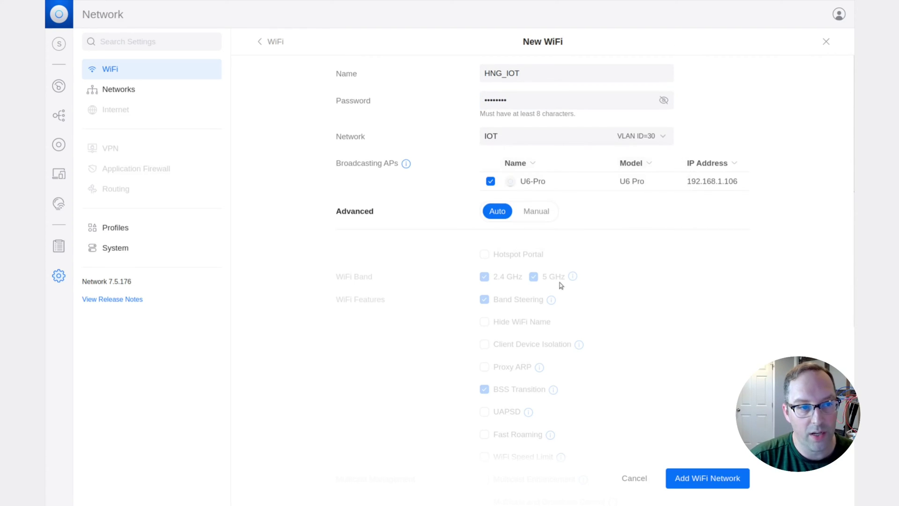
left_click(703, 479)
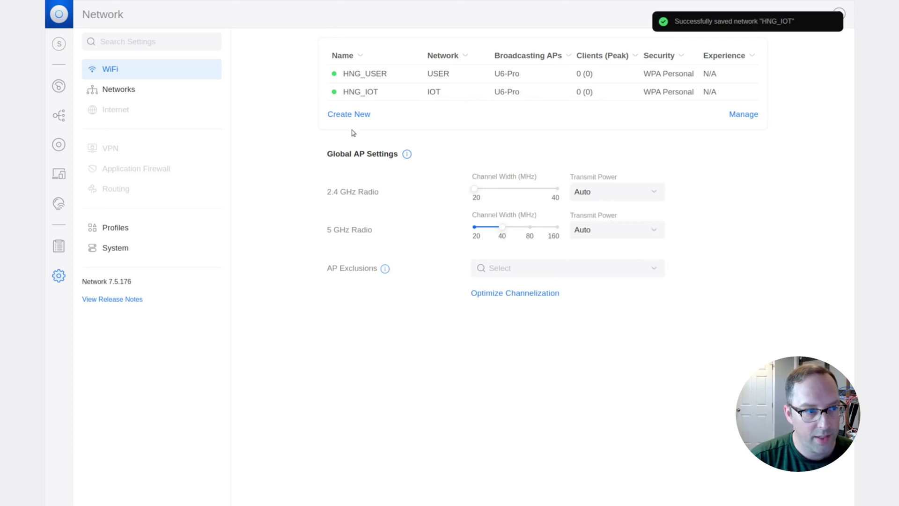
Step: Add WiFi network HNG_GUEST with a password, mapped to the GUEST network (VLAN 40)
left_click(351, 115)
left_click(528, 80)
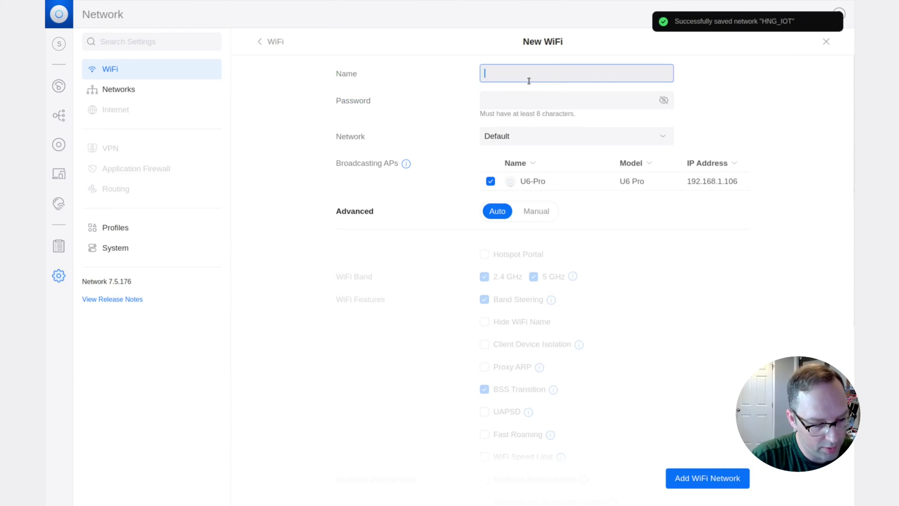
type("HNG_")
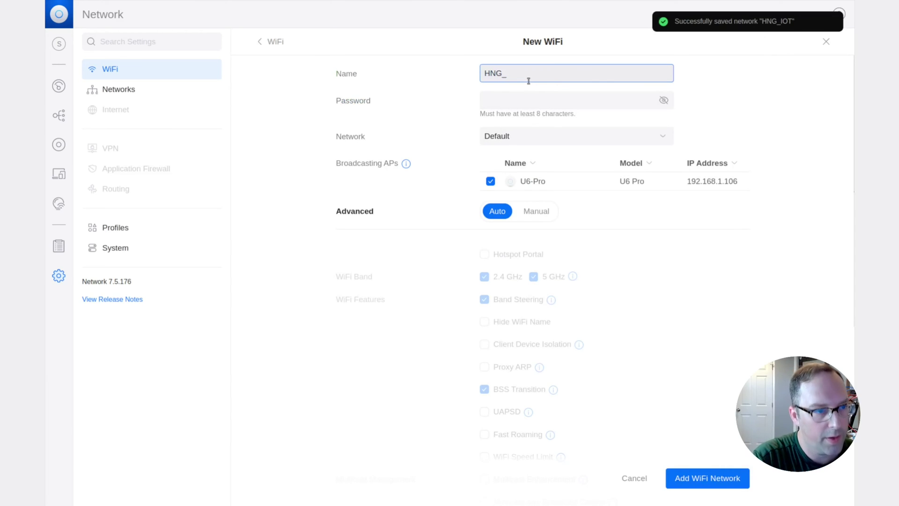
type("GUEST")
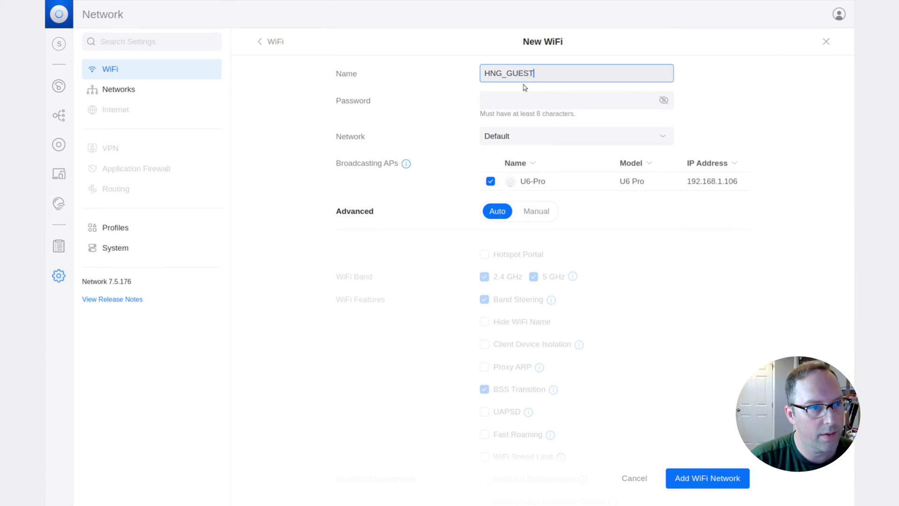
left_click(515, 98)
type("p")
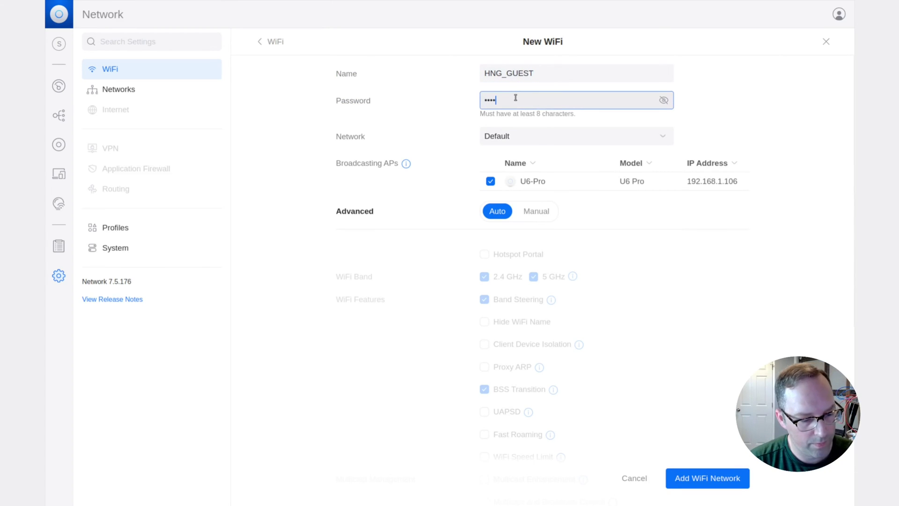
type("assword")
left_click(541, 142)
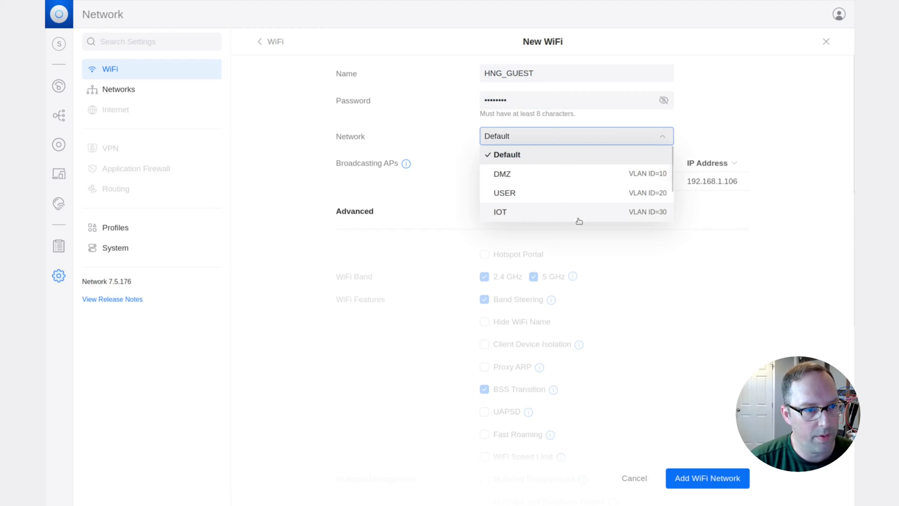
scroll(553, 199, "down", 2)
left_click(532, 195)
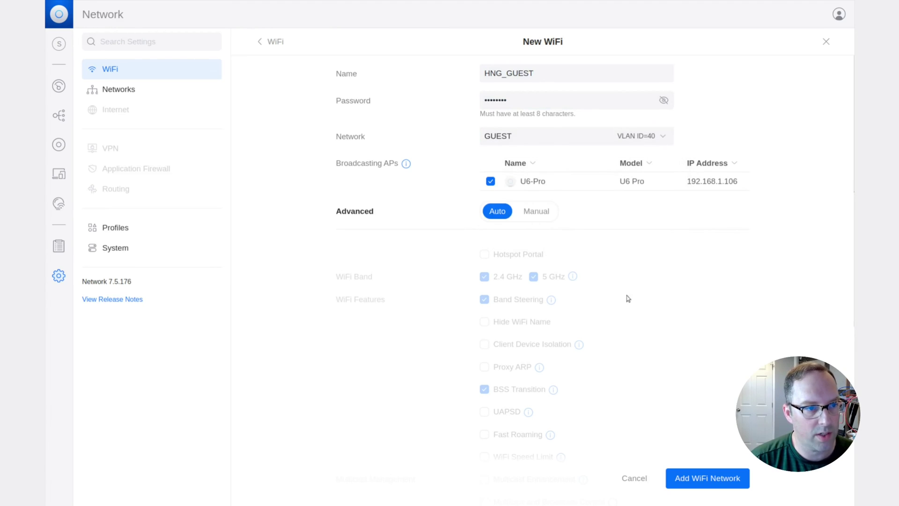
left_click(707, 477)
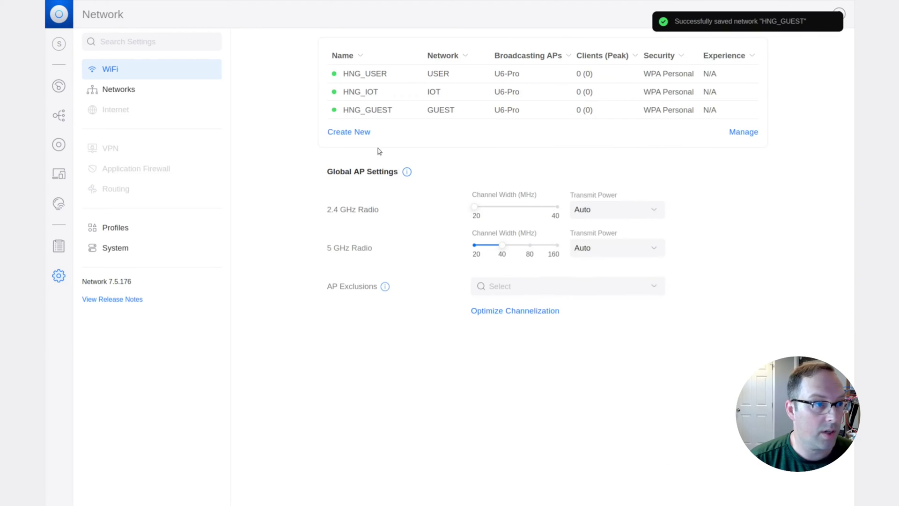
Step: Add WiFi network HNG_IPCAM on the IPCAM network (VLAN 50), then view the UniFi device list
left_click(362, 134)
left_click(511, 80)
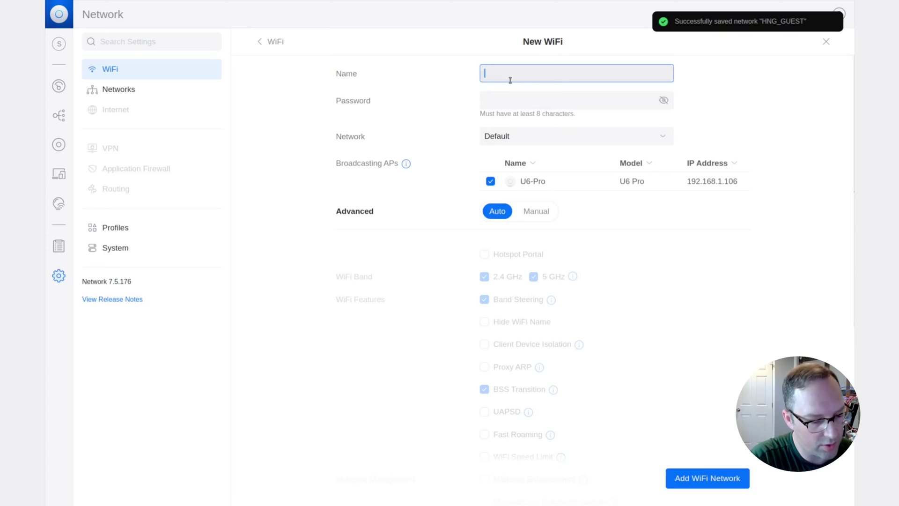
type("HNG_IPC")
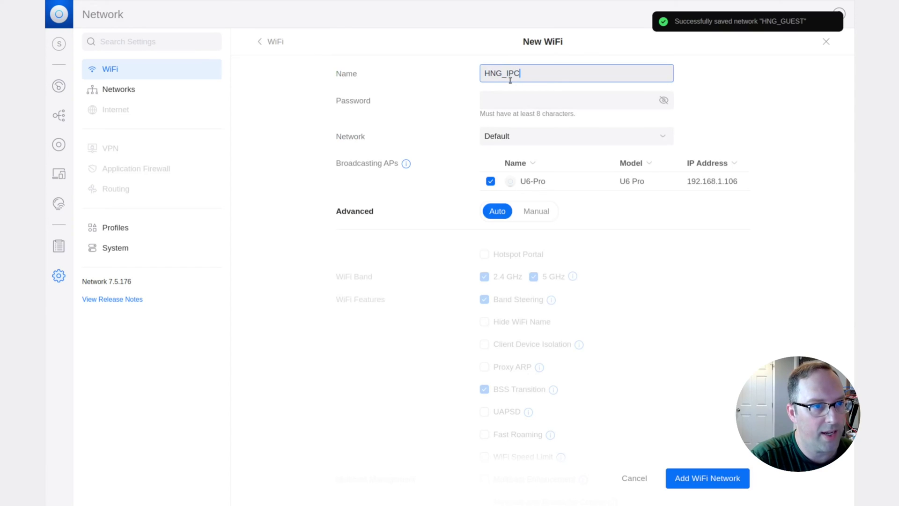
type("AM")
left_click(511, 101)
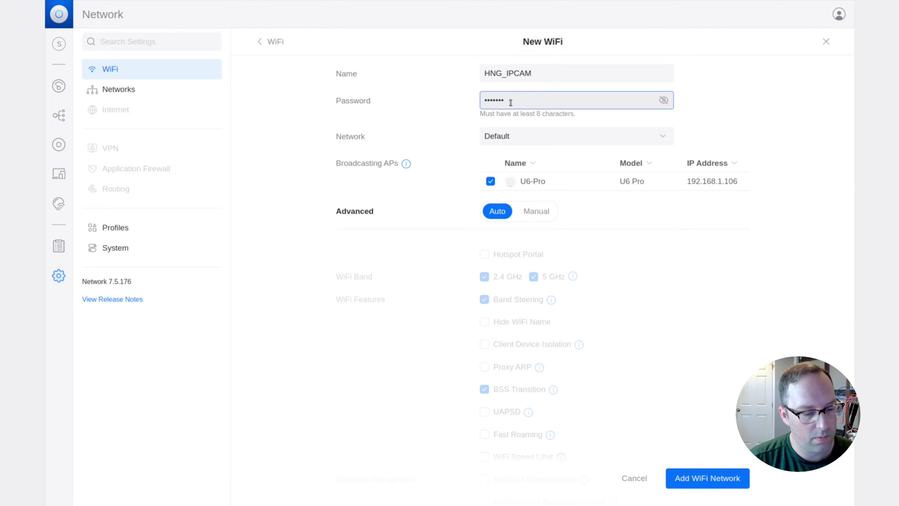
type("1")
left_click(515, 137)
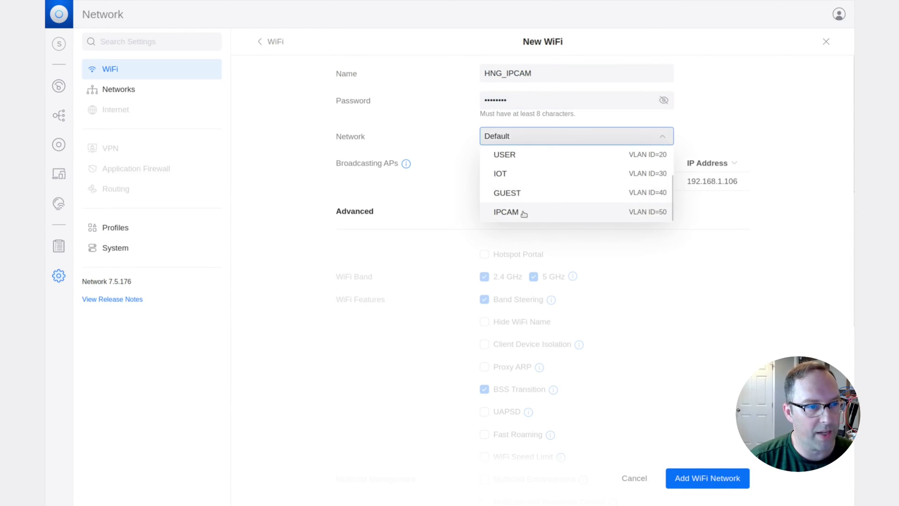
left_click(523, 214)
left_click(709, 480)
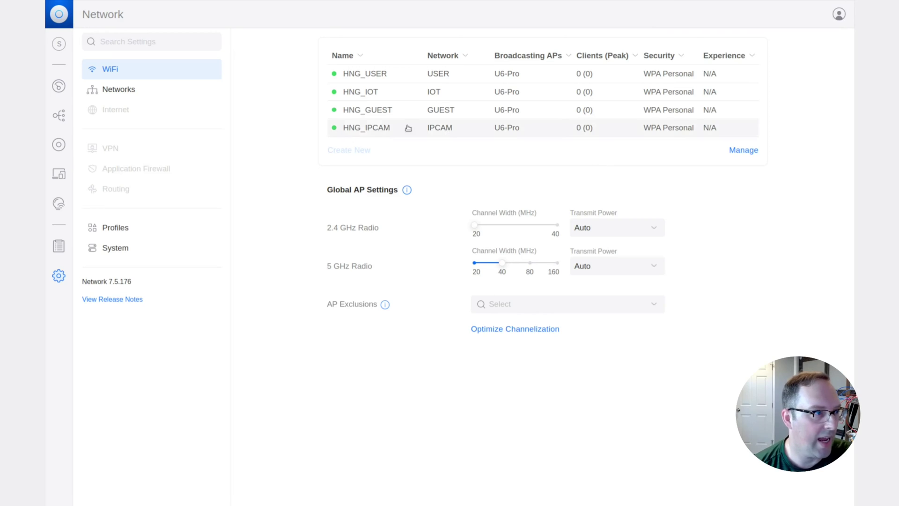
left_click(66, 147)
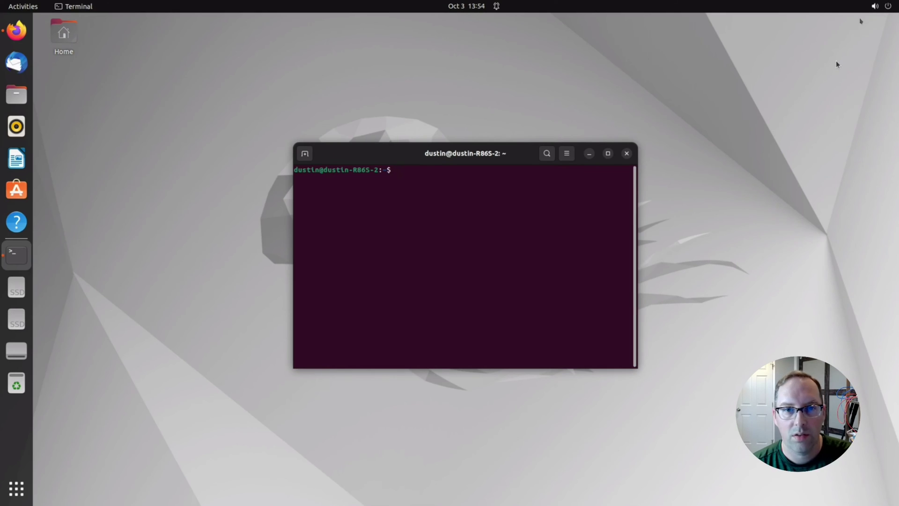
Step: Turn on the laptop's Wi-Fi from the Ubuntu system menu
left_click(882, 6)
left_click(792, 51)
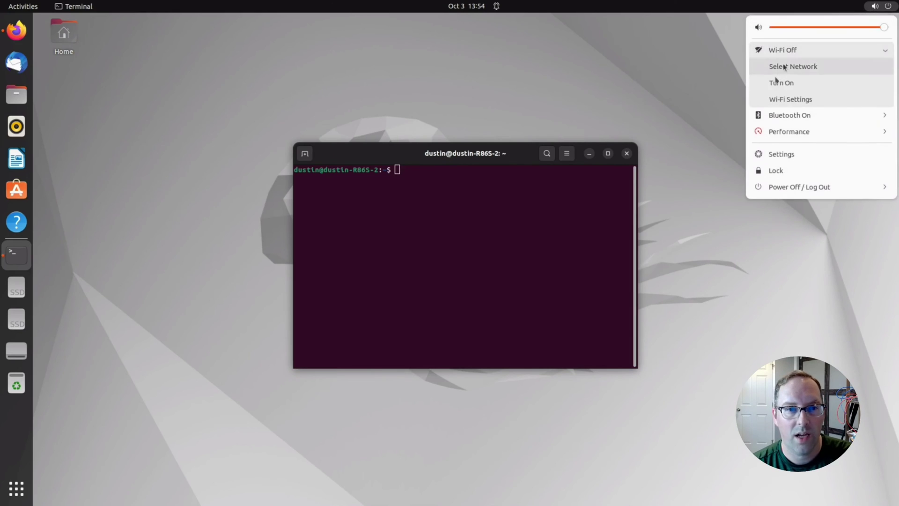
left_click(775, 83)
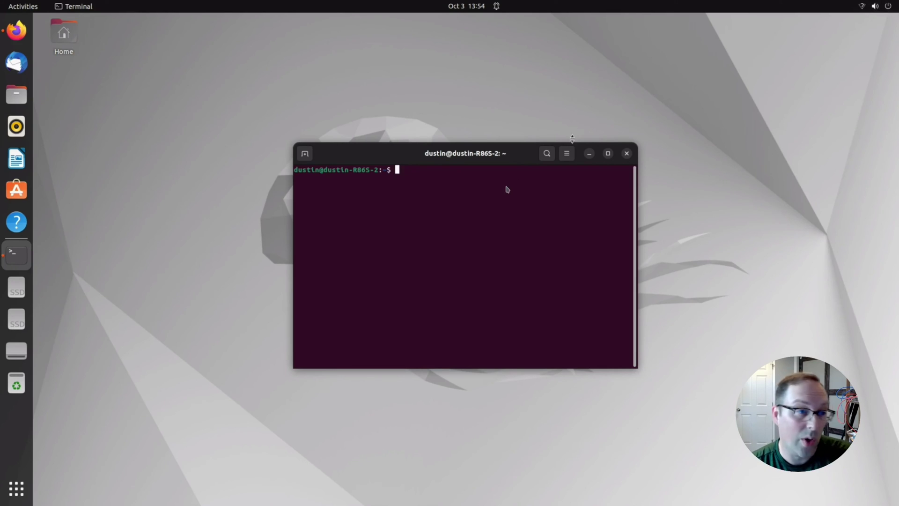
Step: Run ip a to see wlp4s0 at 192.168.20.101/24 and confirm the HNG_USER connection
type("ip a")
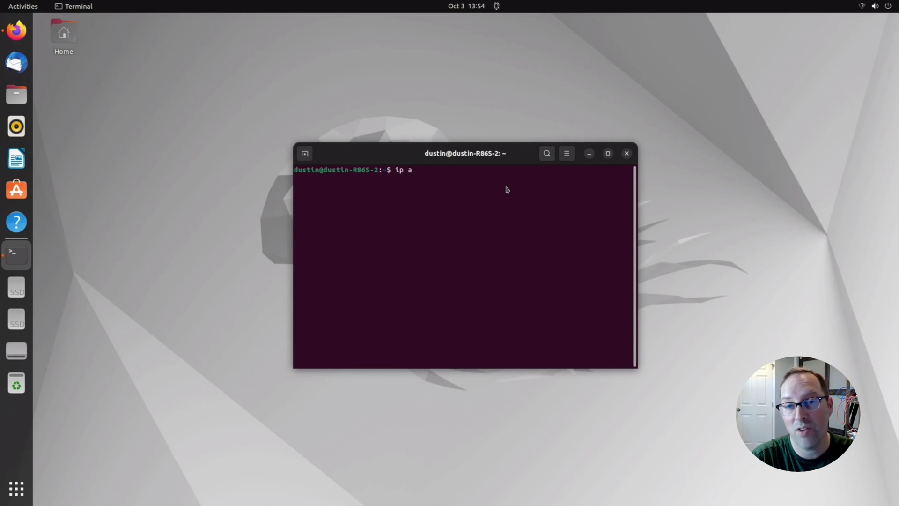
key("Return")
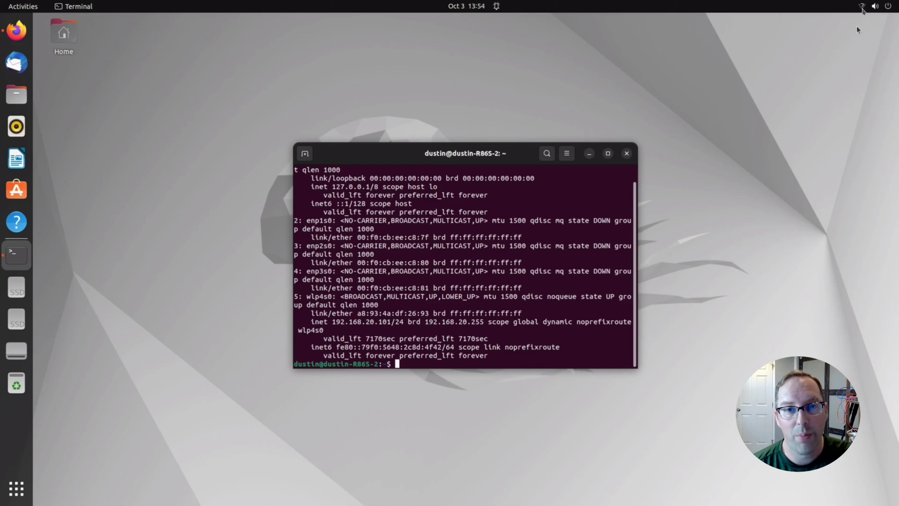
left_click(863, 7)
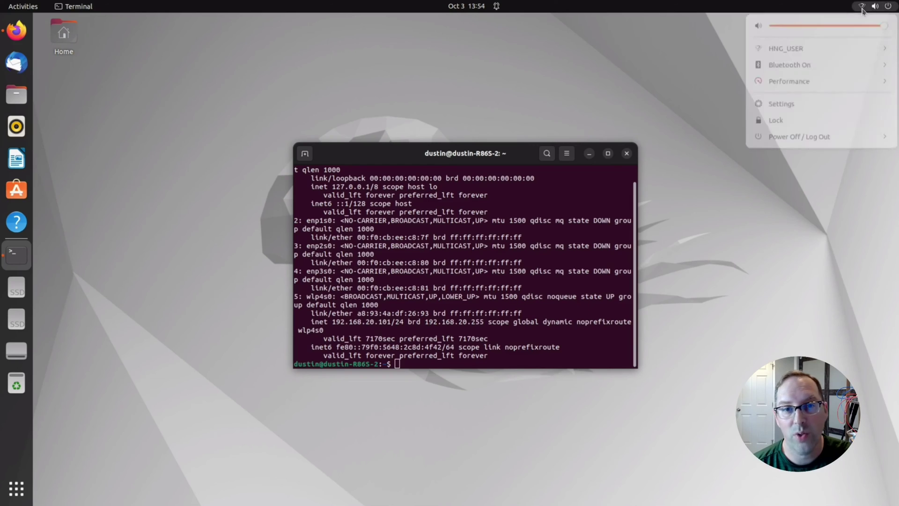
left_click(850, 54)
key("Escape")
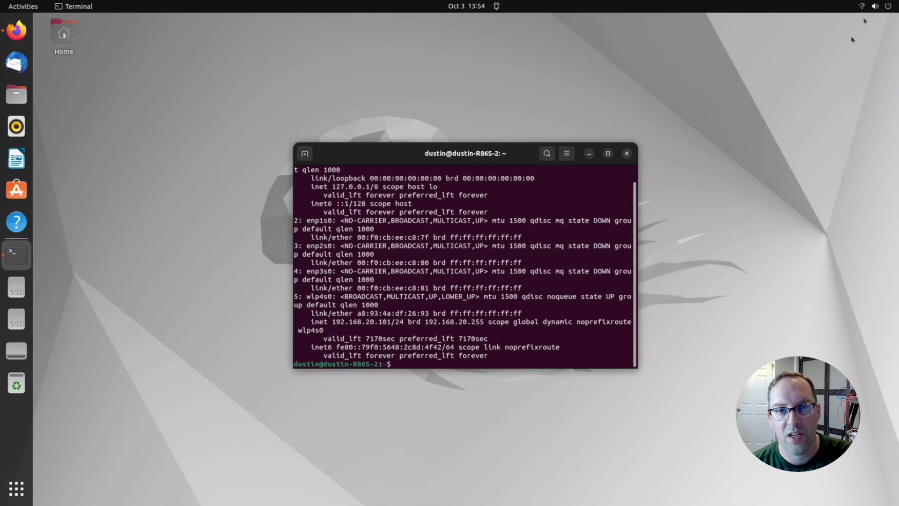
Step: Confirm the laptop is on HNG_IOT and rerun ip a, showing wlp4s0 at 192.168.30.101/24
left_click(862, 7)
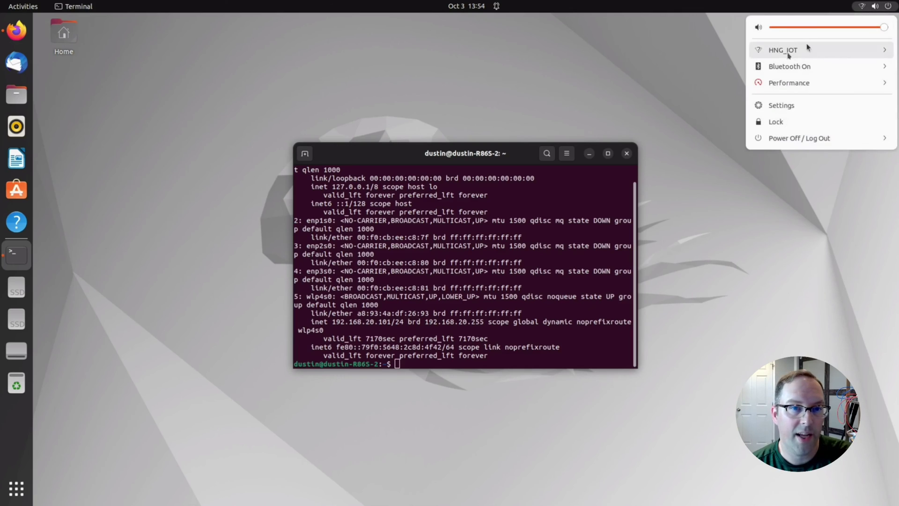
key("Escape")
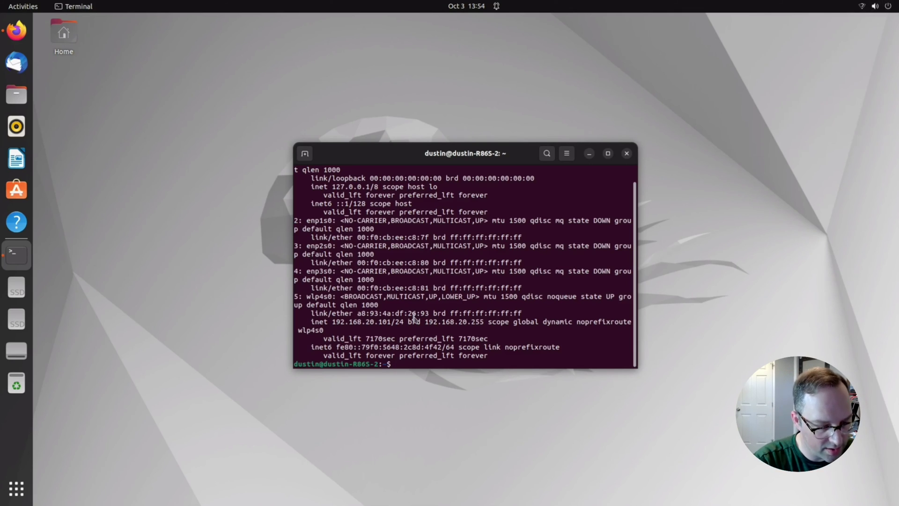
type("ip a")
key("Return")
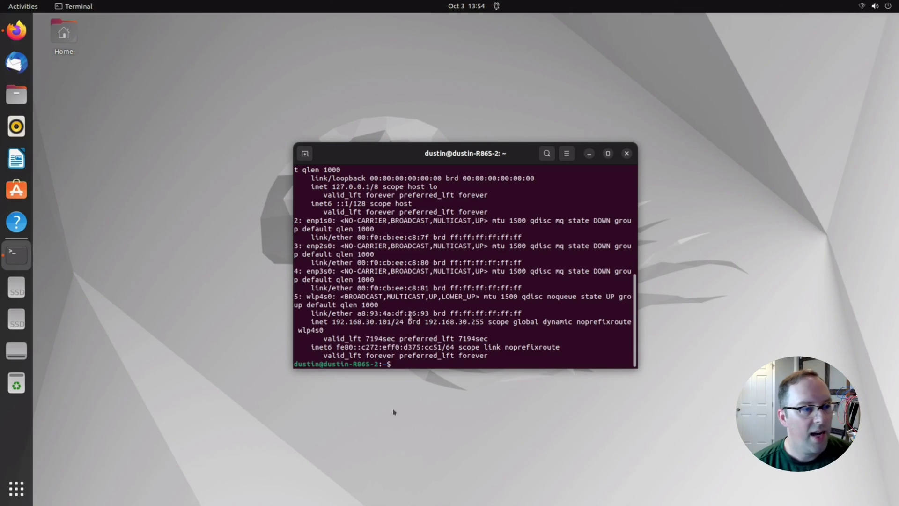